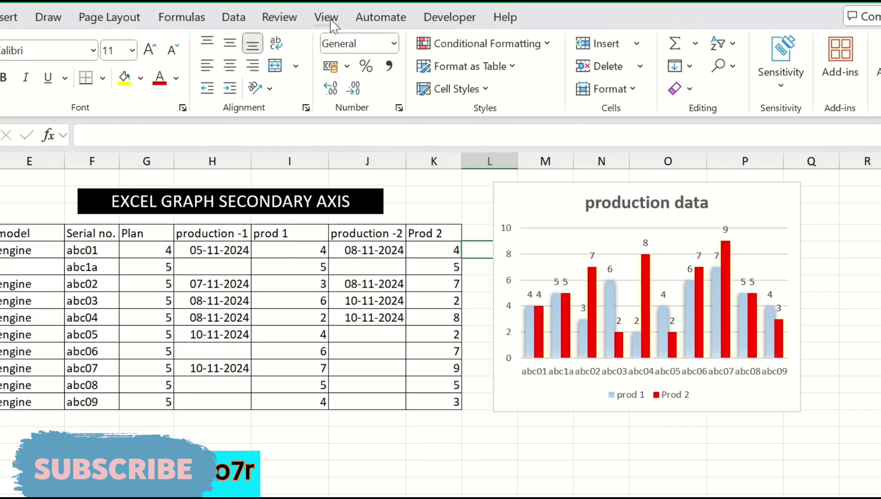
- Turn on Focus Cell highlighting and select the prod 1 and Prod 2 headers in turn
{"action": "left_click", "coordinate": [332, 22]}
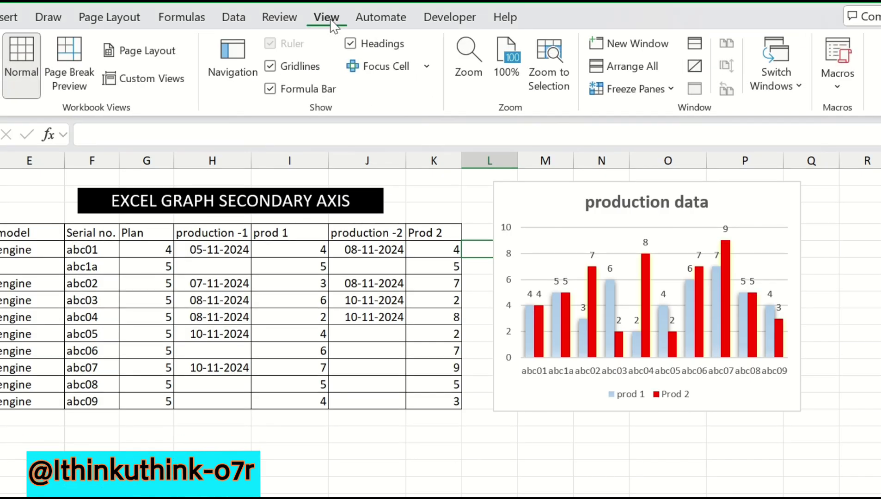
{"action": "left_click", "coordinate": [372, 68]}
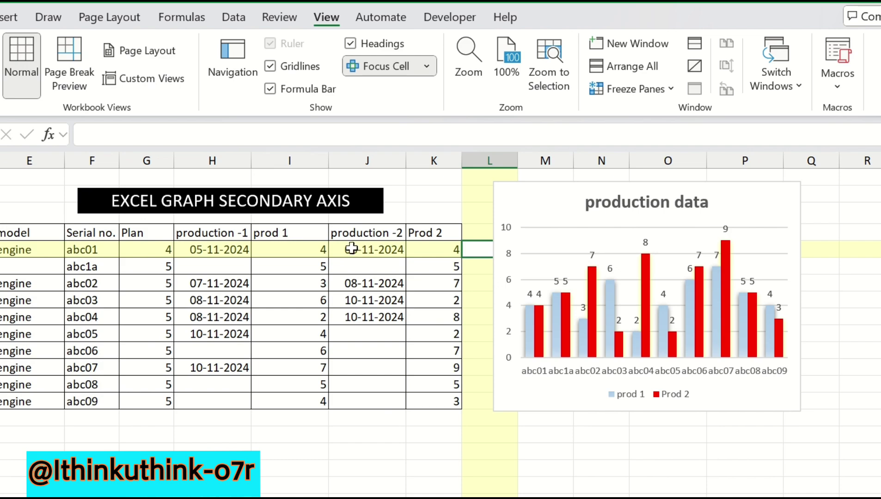
{"action": "left_click", "coordinate": [290, 233]}
{"action": "left_click", "coordinate": [443, 233]}
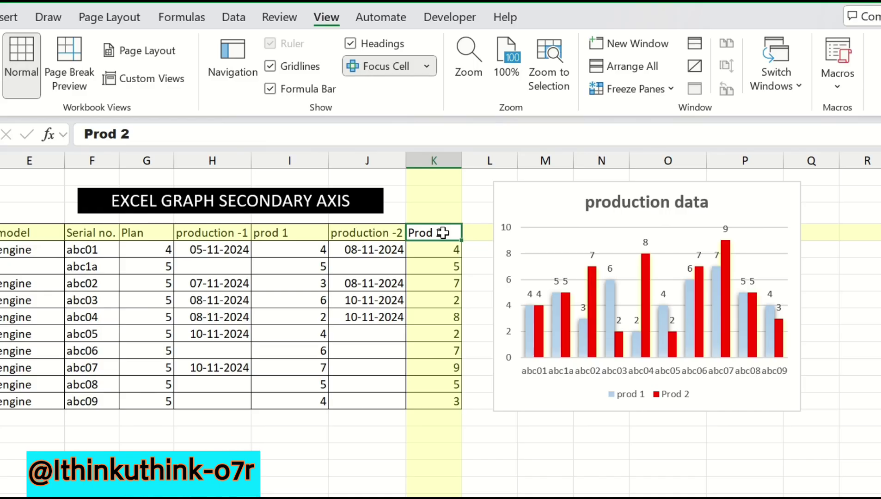
- Set the Focus Cell highlight color to orange
{"action": "left_click", "coordinate": [426, 67]}
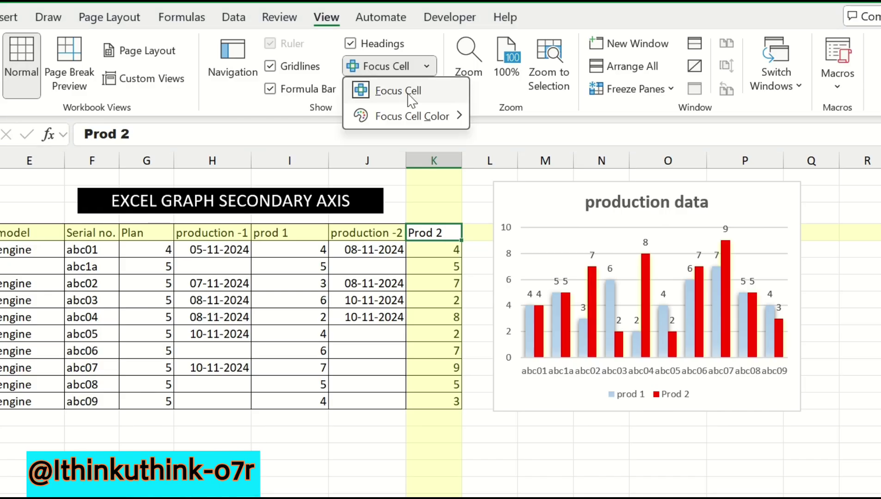
{"action": "mouse_move", "coordinate": [409, 118]}
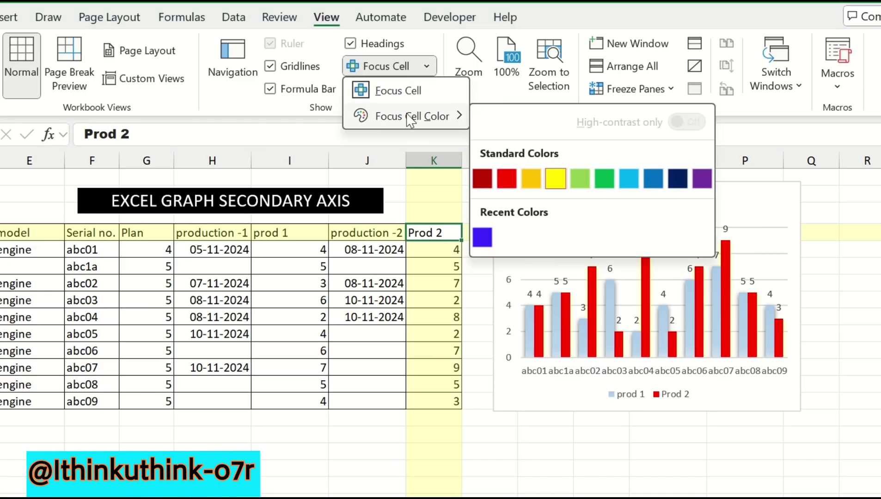
{"action": "left_click", "coordinate": [532, 180]}
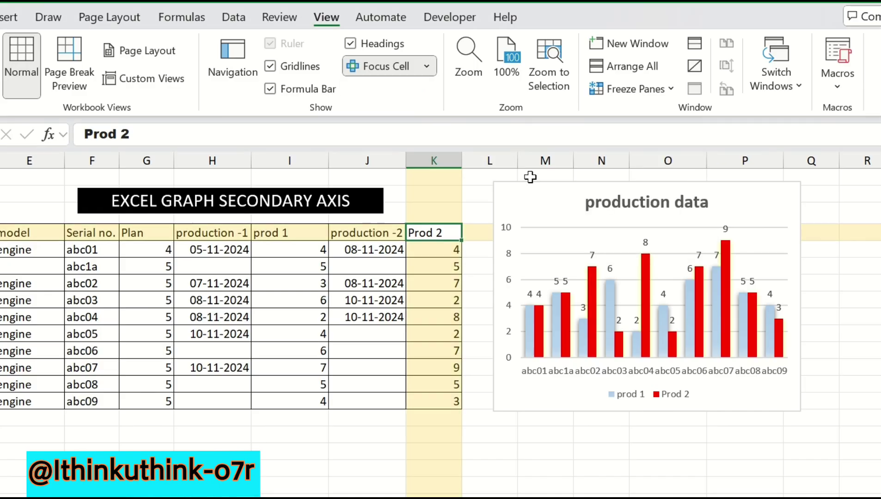
- Set the Focus Cell highlight color to light blue and select the prod 1 and Prod 2 headers to try it
{"action": "left_click", "coordinate": [428, 66]}
{"action": "mouse_move", "coordinate": [436, 115]}
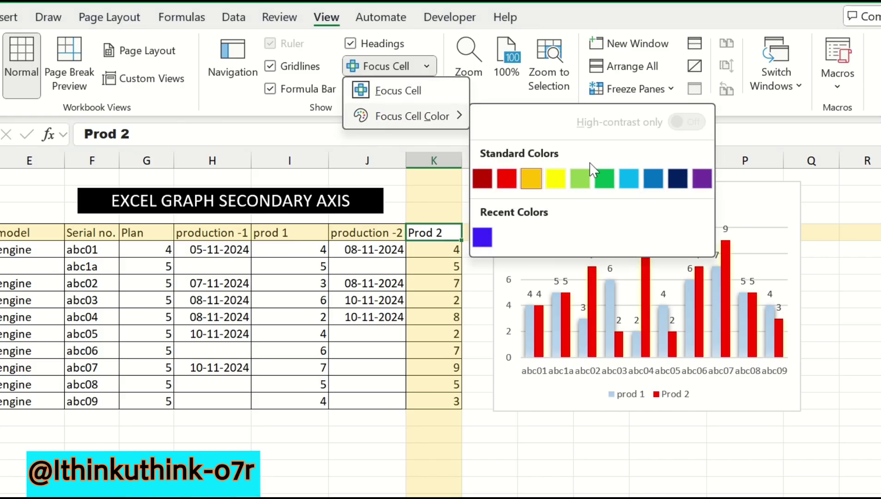
{"action": "left_click", "coordinate": [627, 181]}
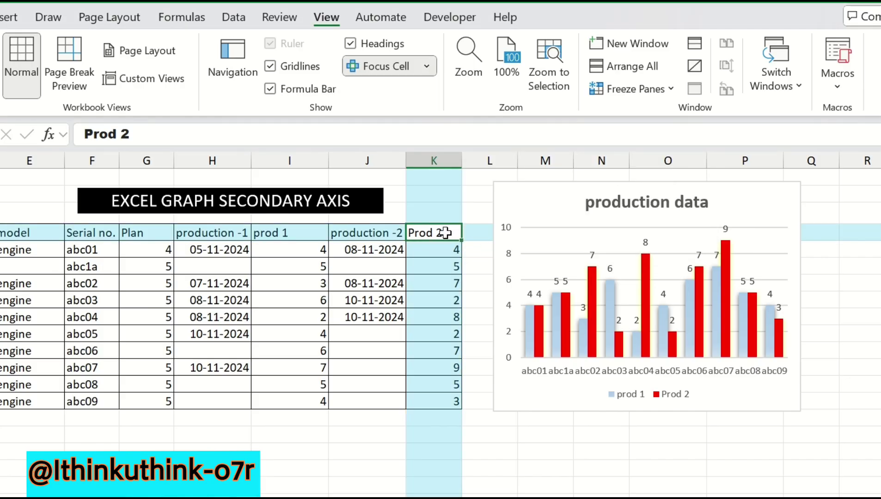
{"action": "left_click", "coordinate": [284, 235]}
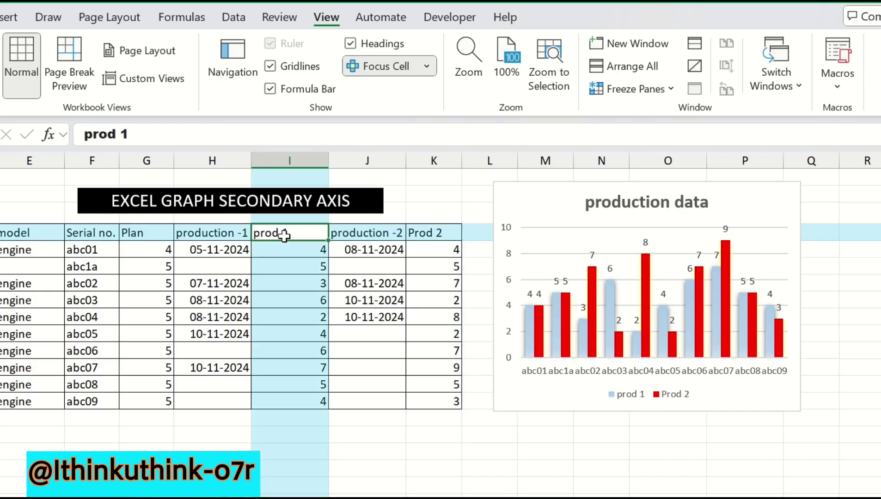
{"action": "left_click", "coordinate": [445, 237]}
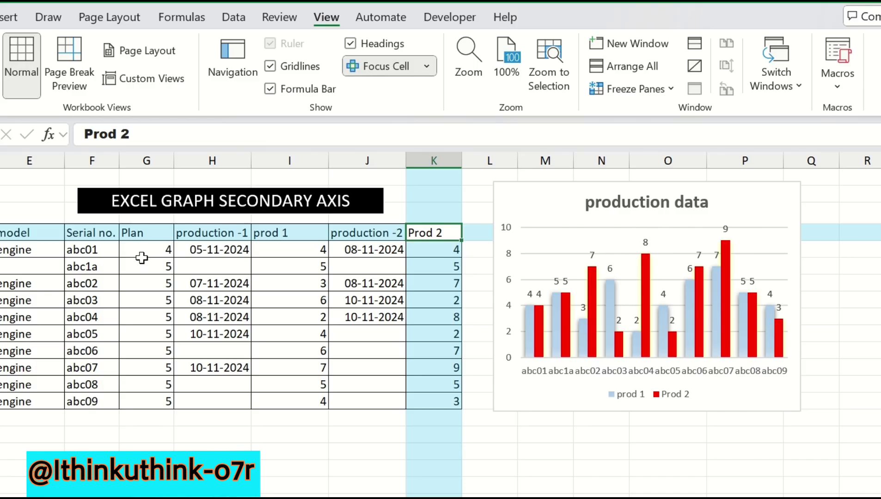
- Add a new data series to the production data chart, taking its name from the Plan header in G27
{"action": "left_click", "coordinate": [762, 210]}
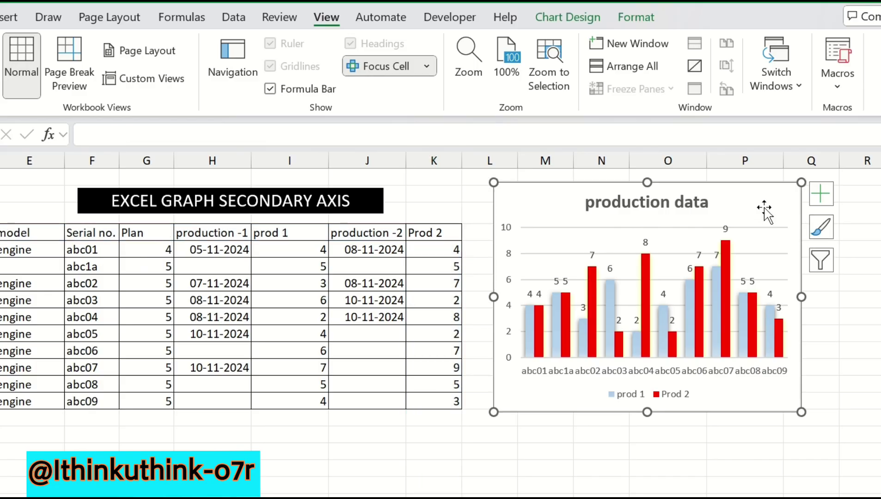
{"action": "left_click", "coordinate": [569, 19]}
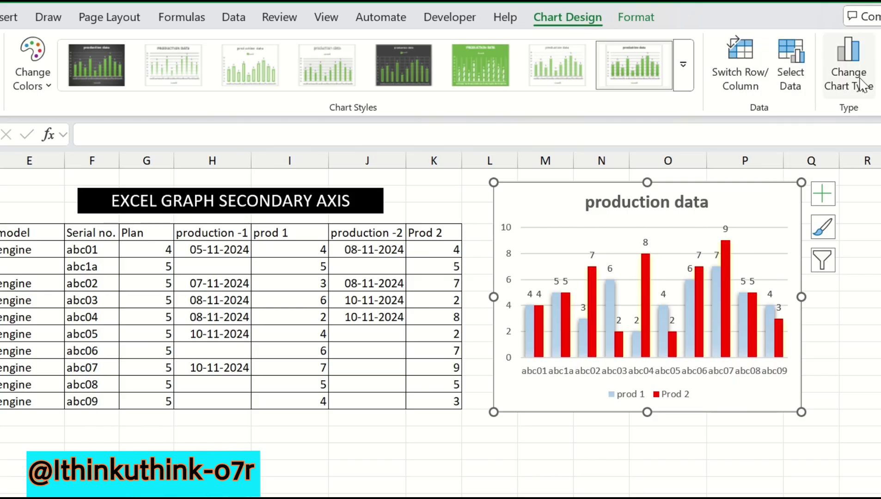
{"action": "left_click", "coordinate": [791, 69]}
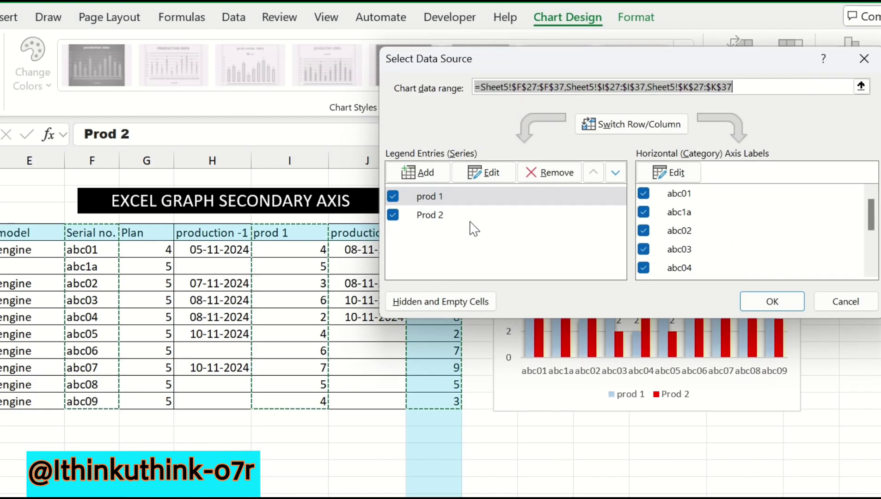
{"action": "left_click", "coordinate": [426, 173]}
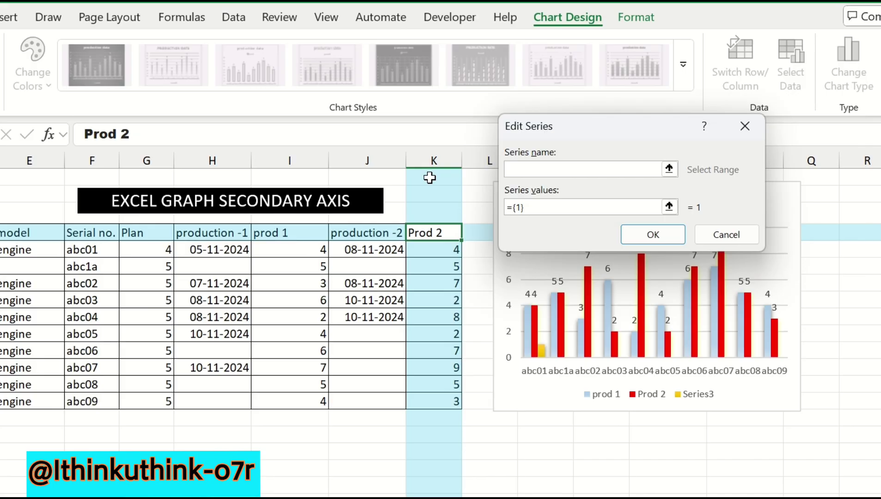
{"action": "left_click", "coordinate": [668, 169]}
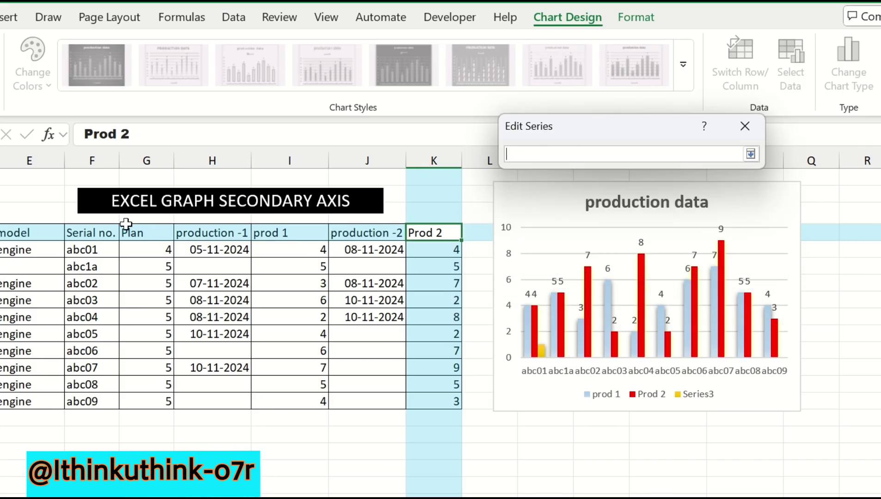
{"action": "left_click", "coordinate": [151, 231]}
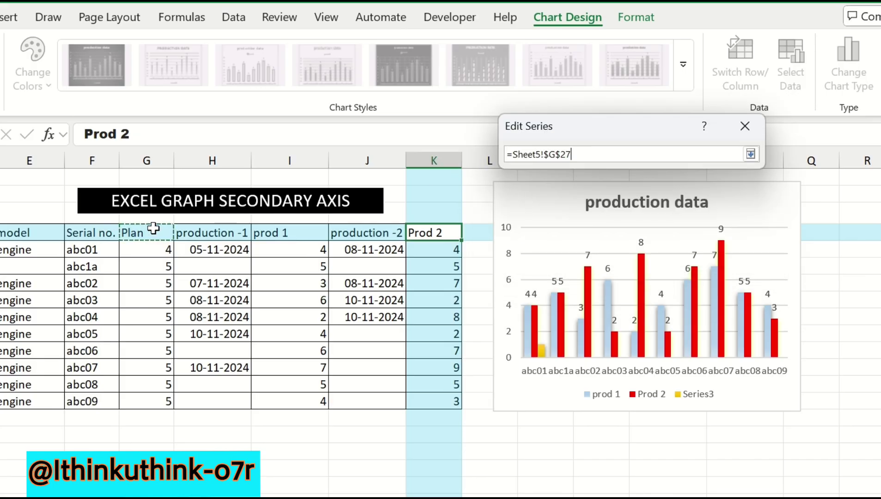
{"action": "left_click", "coordinate": [750, 153]}
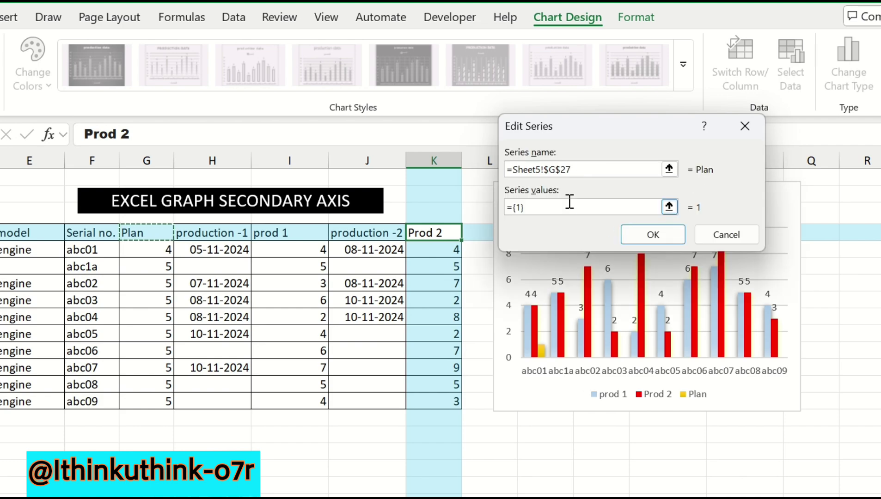
- Set the Plan series values to Sheet5 cells G28:G37 and apply the updated data source to the chart
{"action": "left_click", "coordinate": [668, 207]}
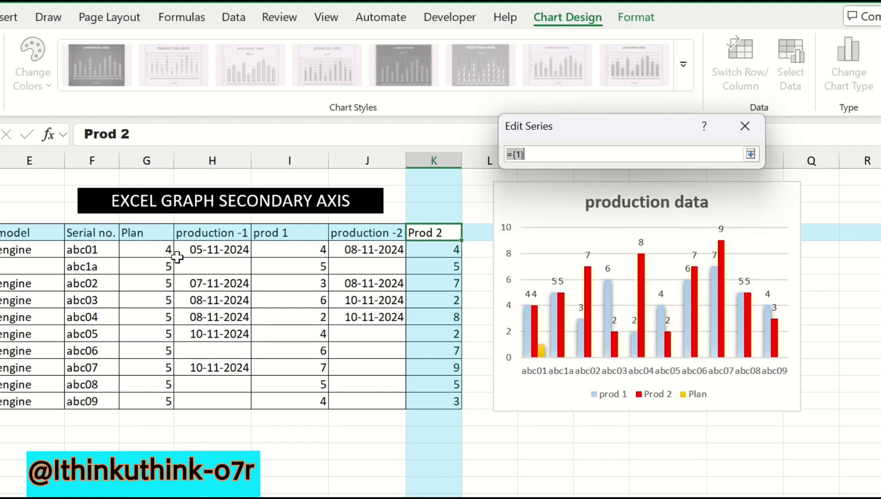
{"action": "left_click_drag", "start_coordinate": [151, 253], "coordinate": [159, 396]}
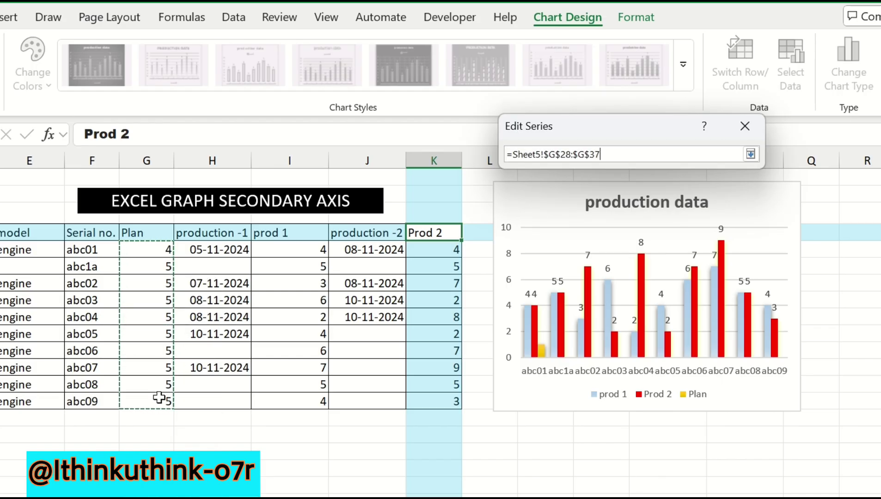
{"action": "left_click", "coordinate": [750, 154]}
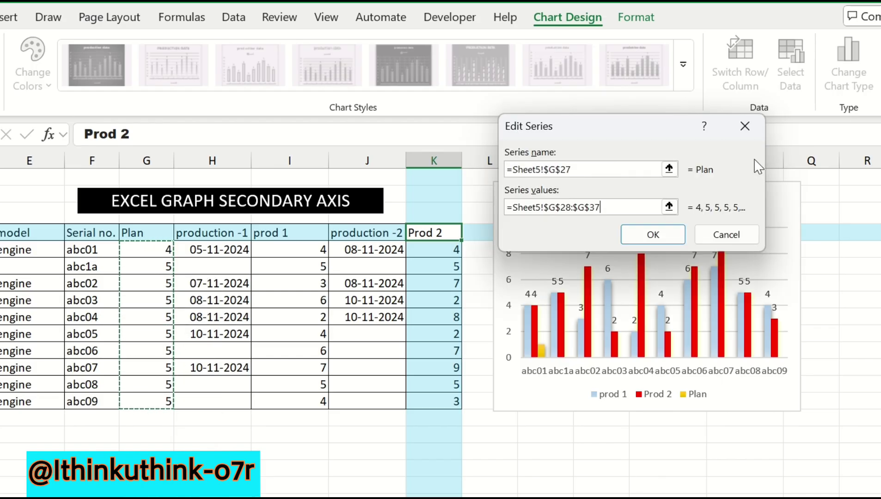
{"action": "left_click", "coordinate": [653, 236]}
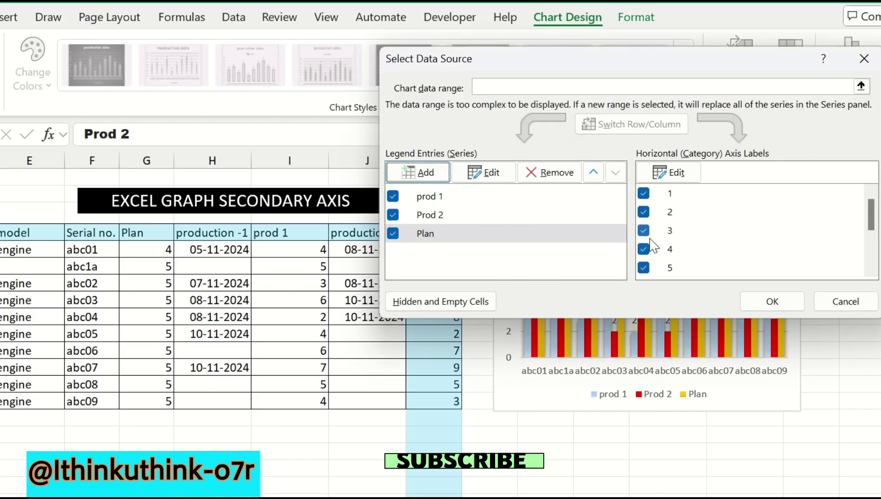
{"action": "left_click", "coordinate": [772, 302]}
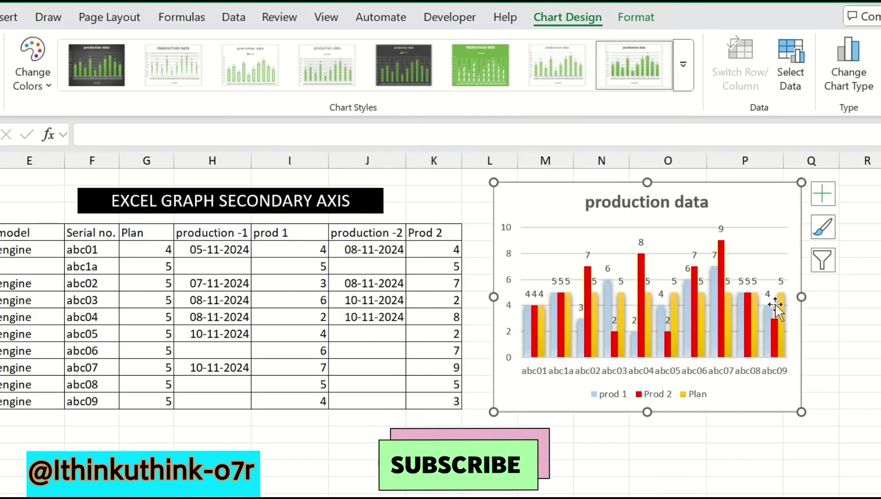
- Change the Plan series of the production data chart to a Line plotted on the secondary axis
{"action": "left_click", "coordinate": [649, 310]}
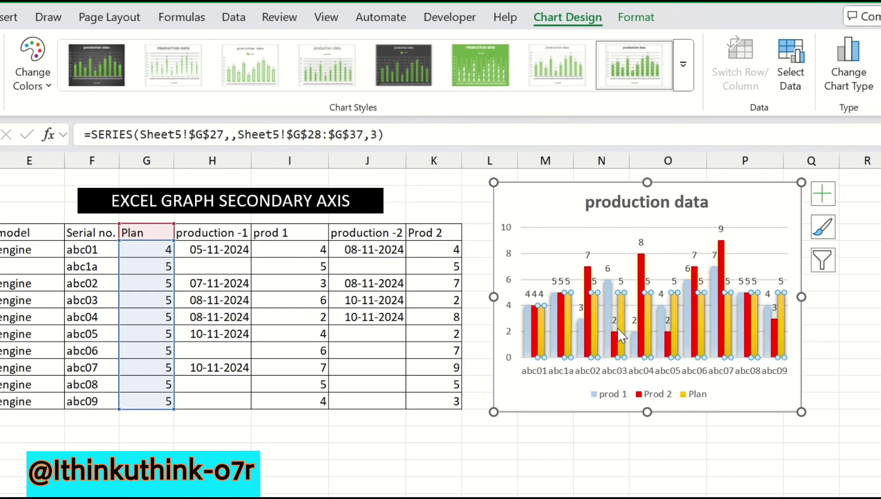
{"action": "mouse_move", "coordinate": [617, 327]}
{"action": "mouse_move", "coordinate": [649, 322]}
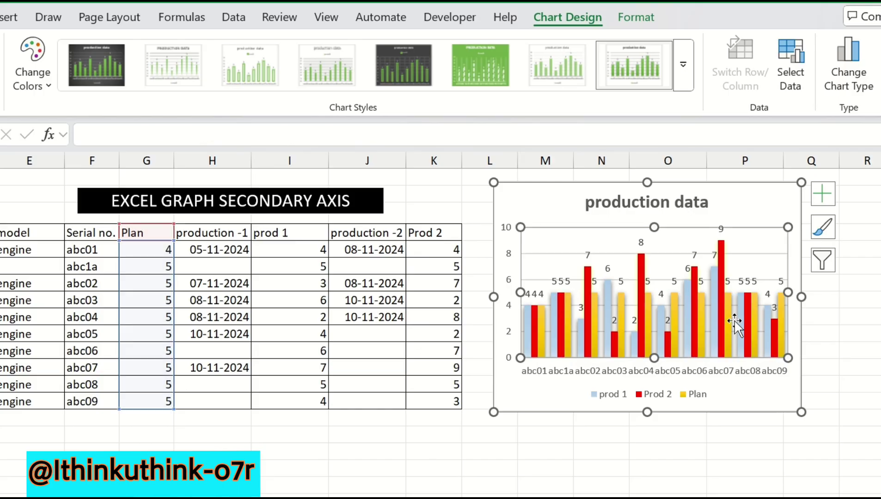
{"action": "left_click", "coordinate": [673, 312]}
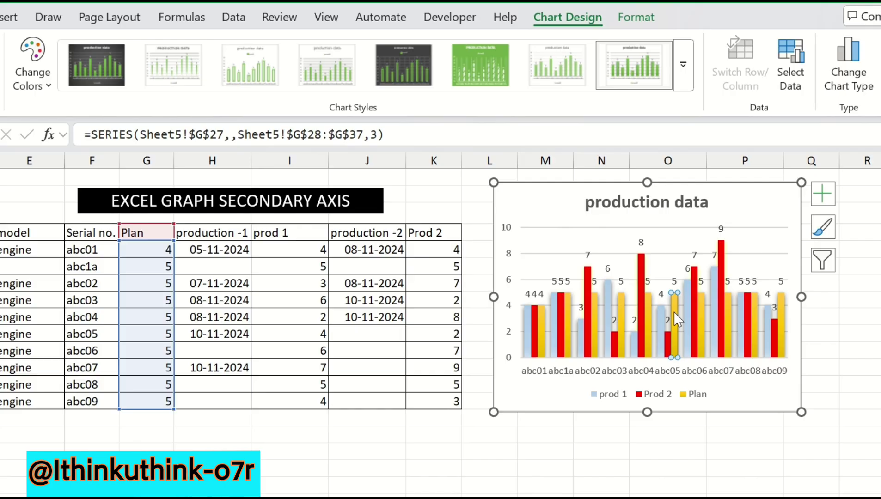
{"action": "left_click", "coordinate": [648, 311]}
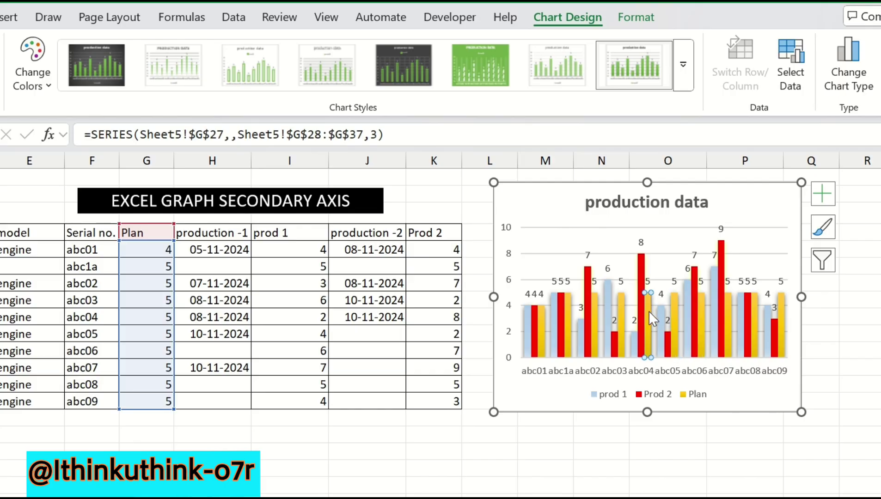
{"action": "right_click", "coordinate": [648, 310]}
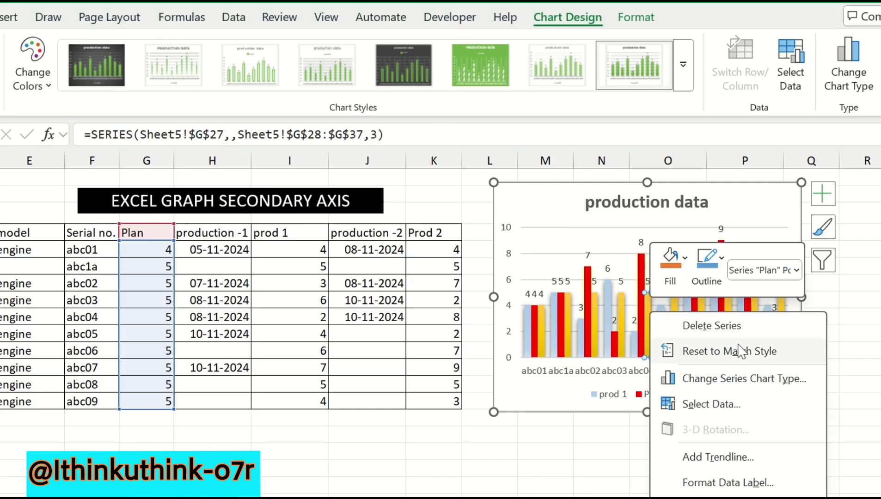
{"action": "left_click", "coordinate": [764, 380]}
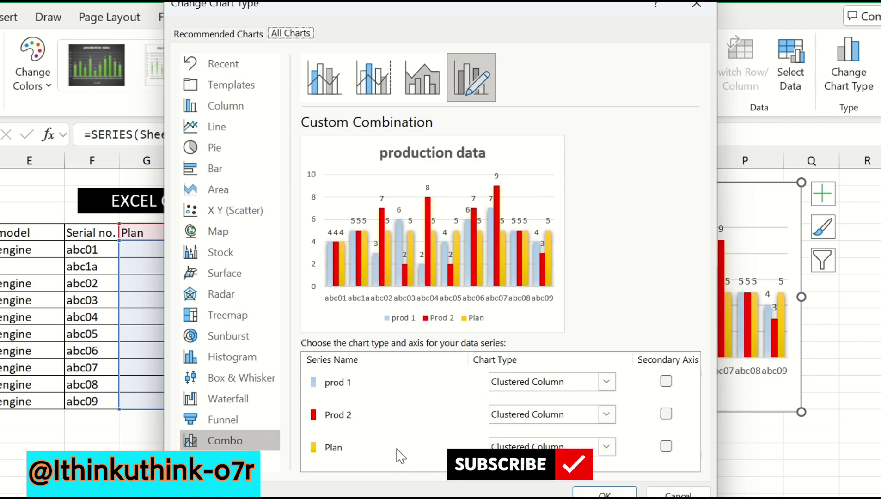
{"action": "left_click", "coordinate": [606, 448]}
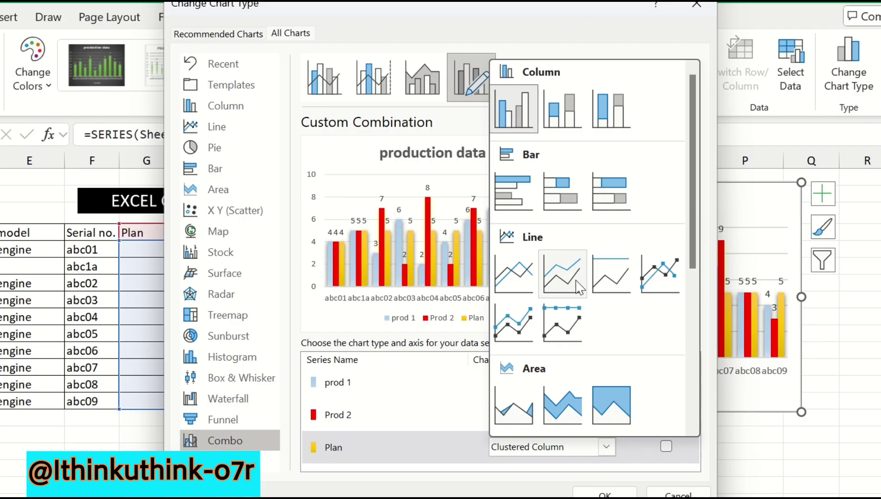
{"action": "left_click", "coordinate": [521, 277]}
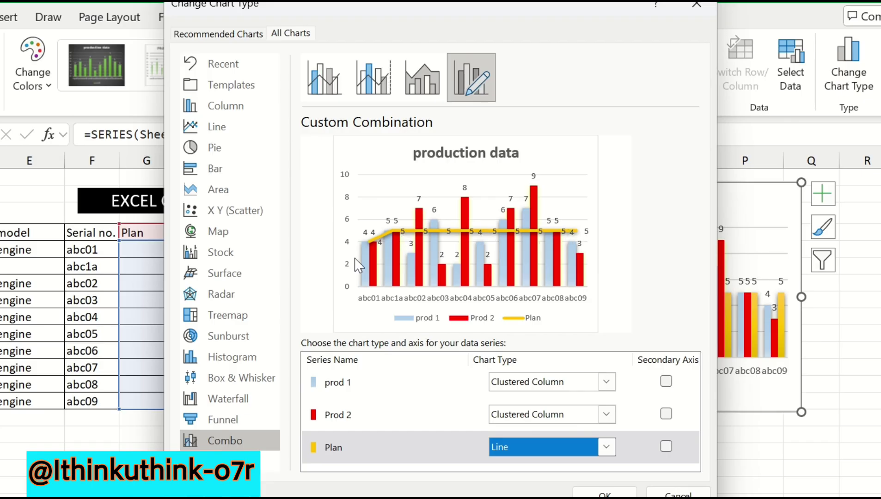
{"action": "left_click", "coordinate": [665, 445]}
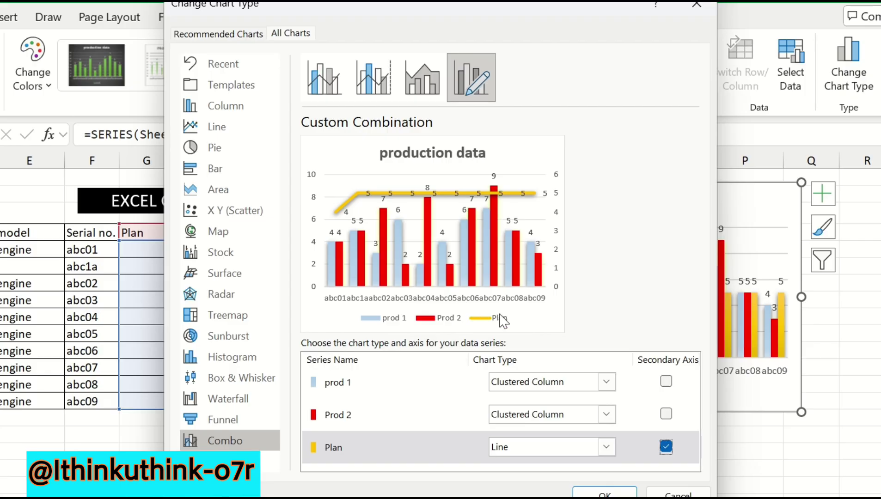
{"action": "left_click", "coordinate": [611, 493]}
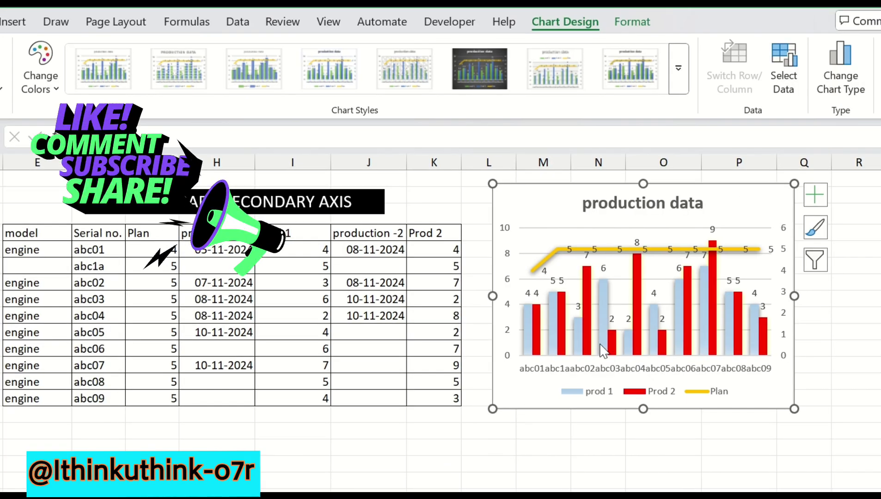
{"action": "left_click", "coordinate": [536, 336]}
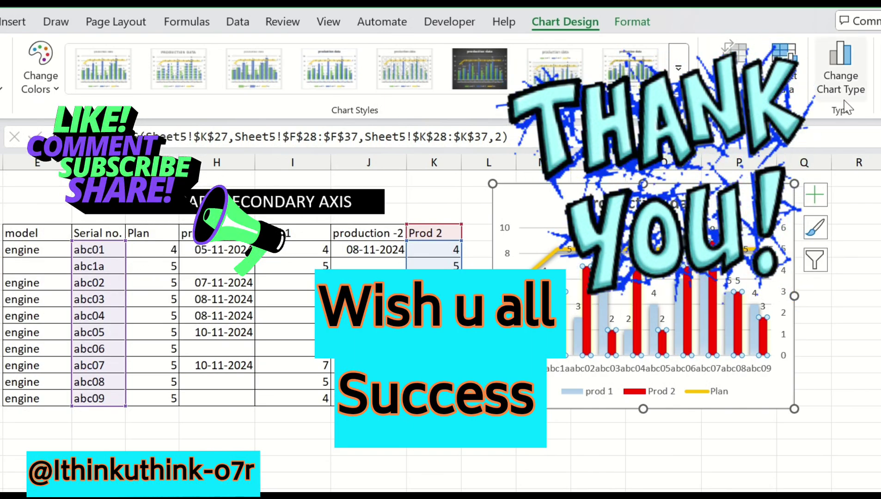
{"action": "left_click", "coordinate": [877, 69]}
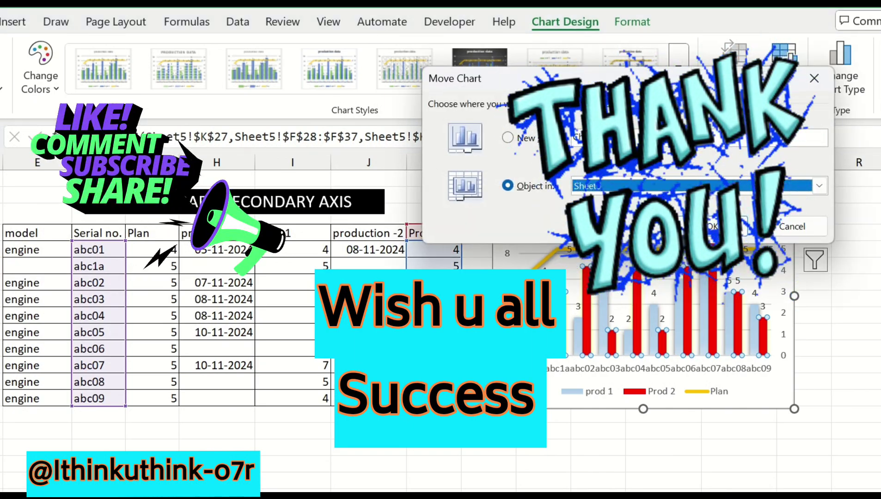
{"action": "key", "text": "Escape"}
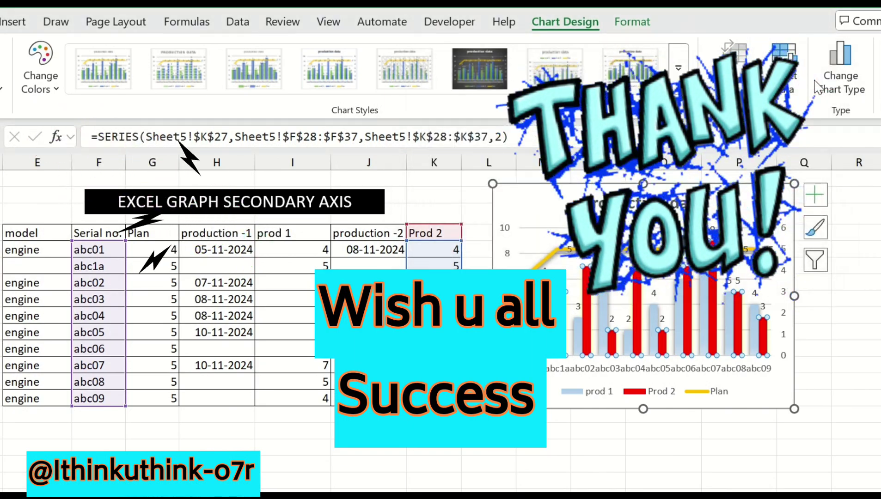
{"action": "left_click", "coordinate": [632, 23]}
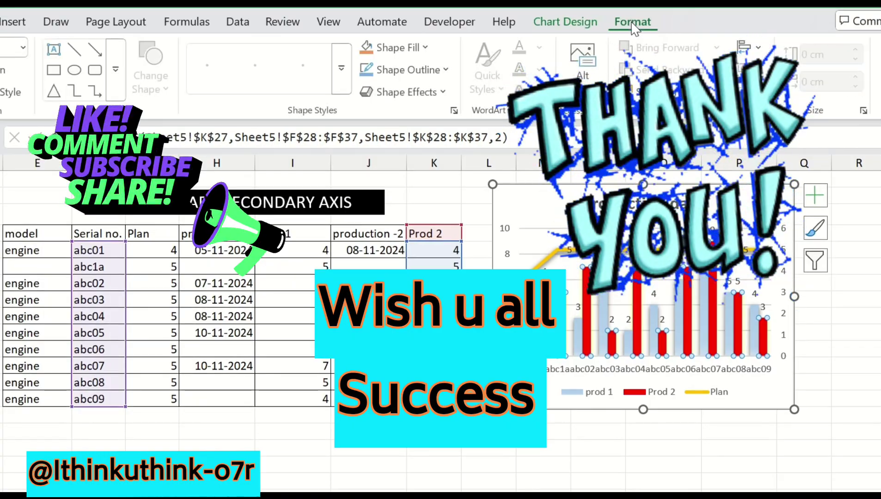